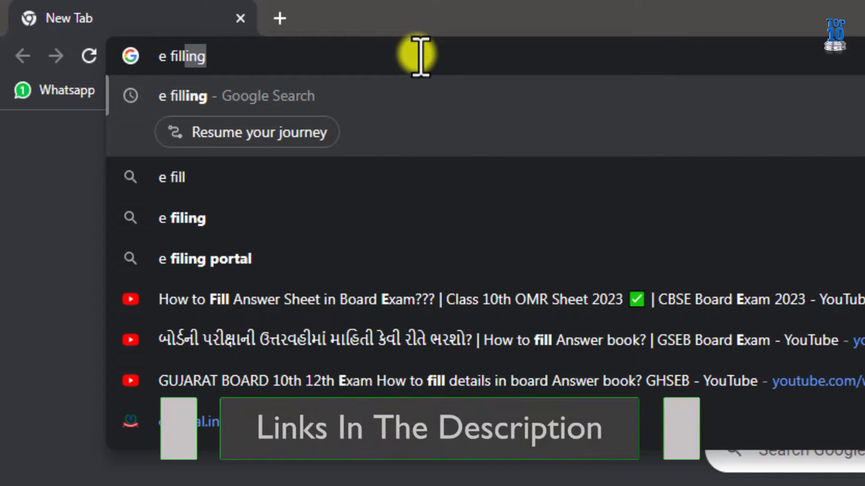
Step: Search Google for 'e filling' and open the 'Home | Income Tax Department' result
text(ing)
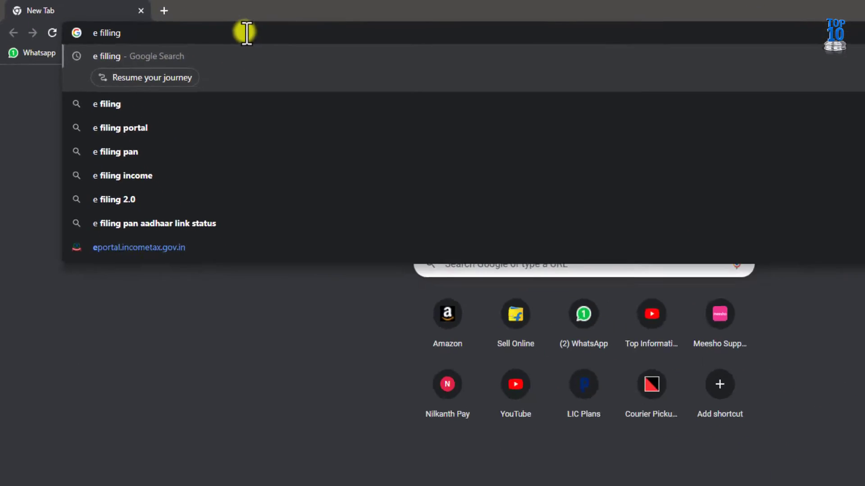
key(Return)
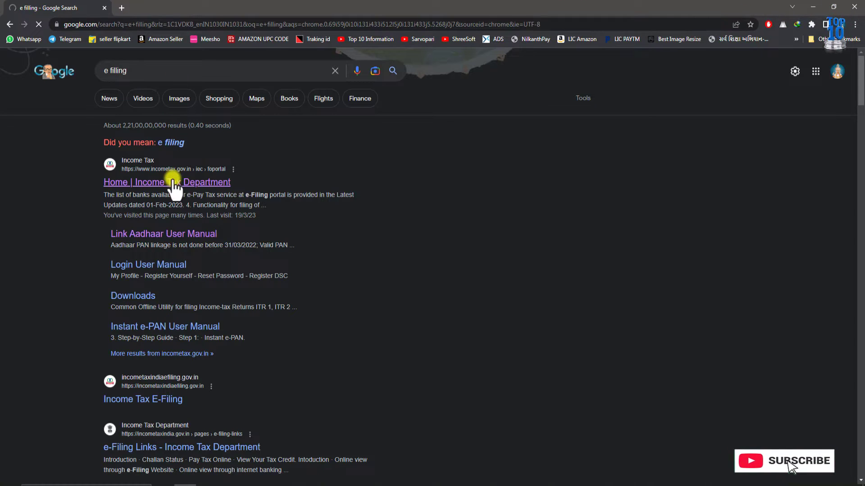
click(173, 183)
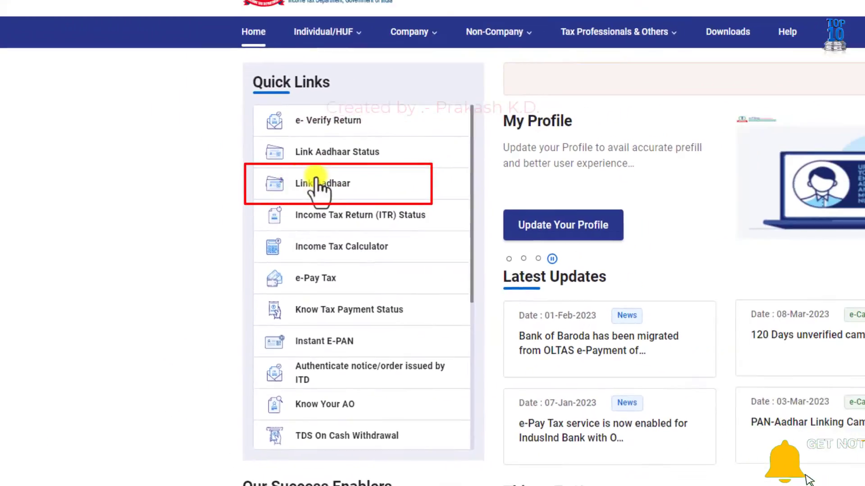
Step: Open Link Aadhaar from the home page's Quick Links panel
click(317, 183)
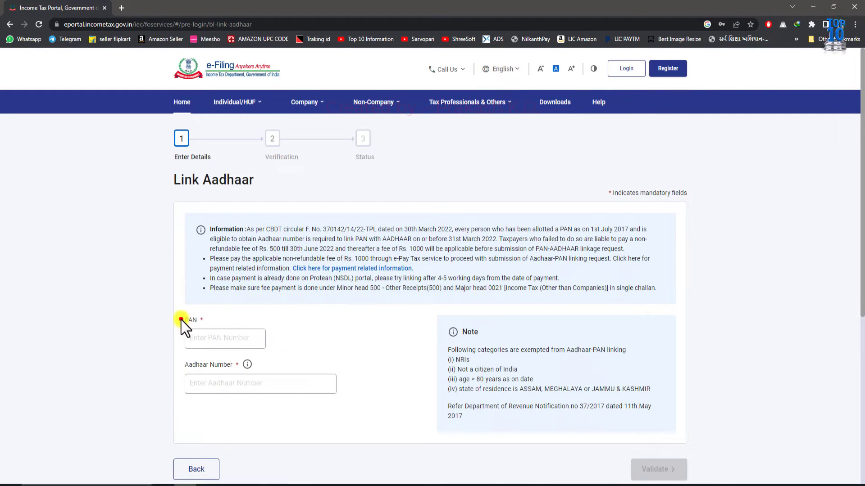
Step: Enter the PAN and the 12-digit Aadhaar number, then submit them with Validate
click(218, 337)
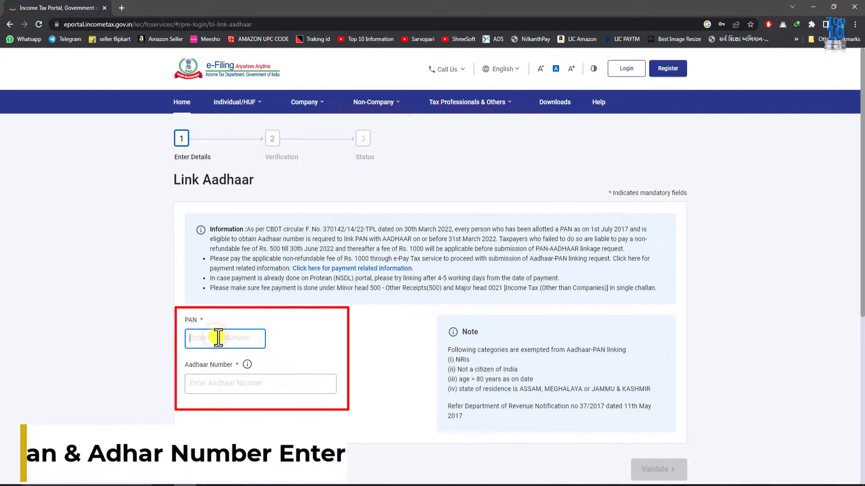
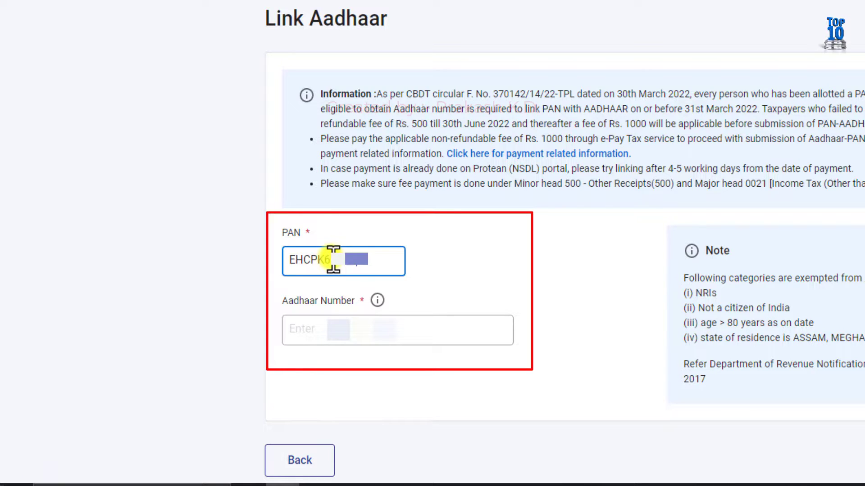
click(378, 345)
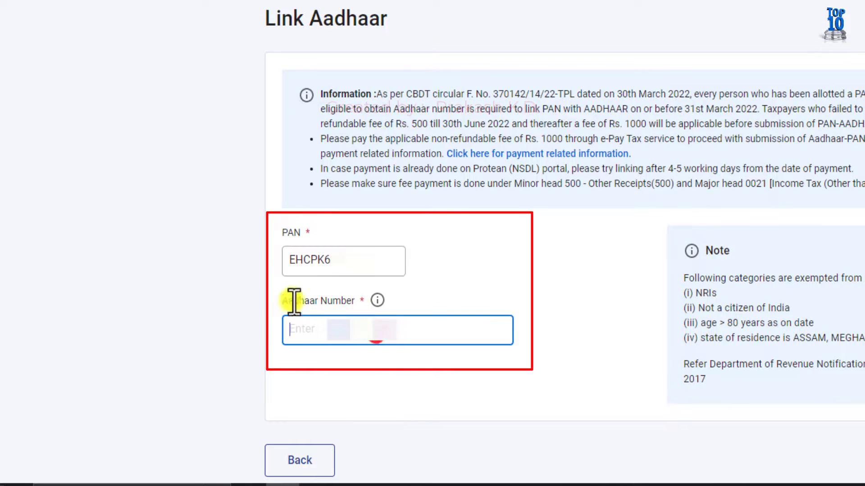
click(285, 299)
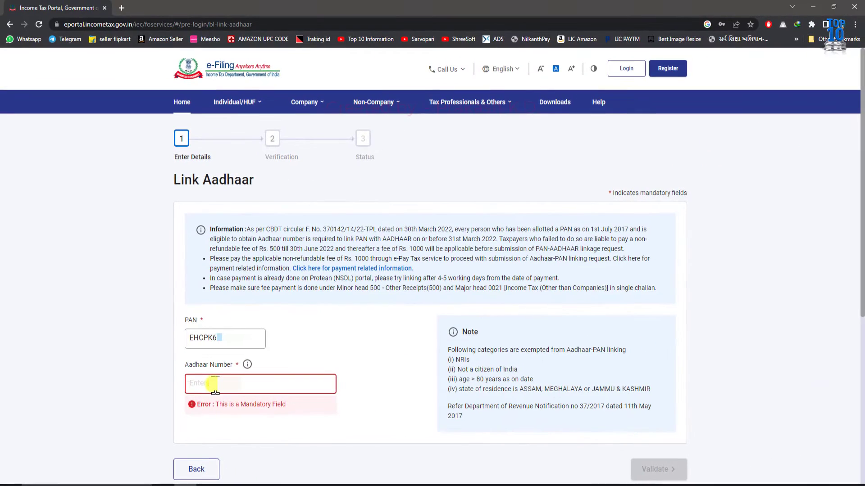
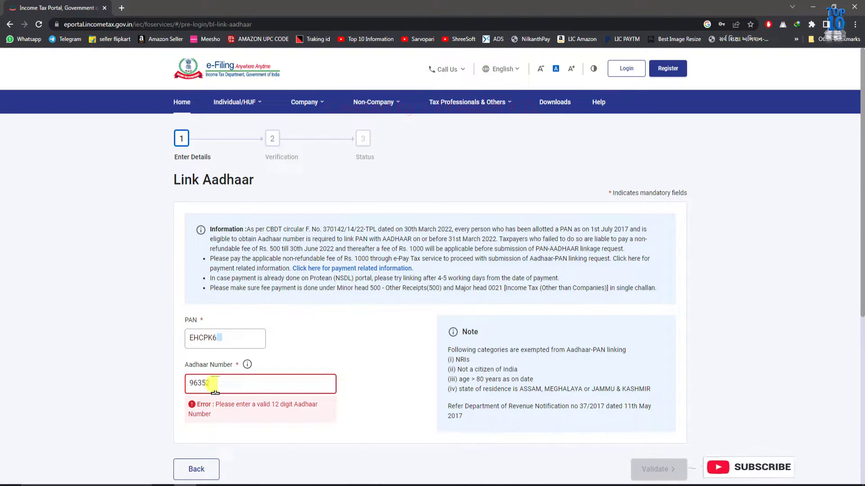
click(682, 467)
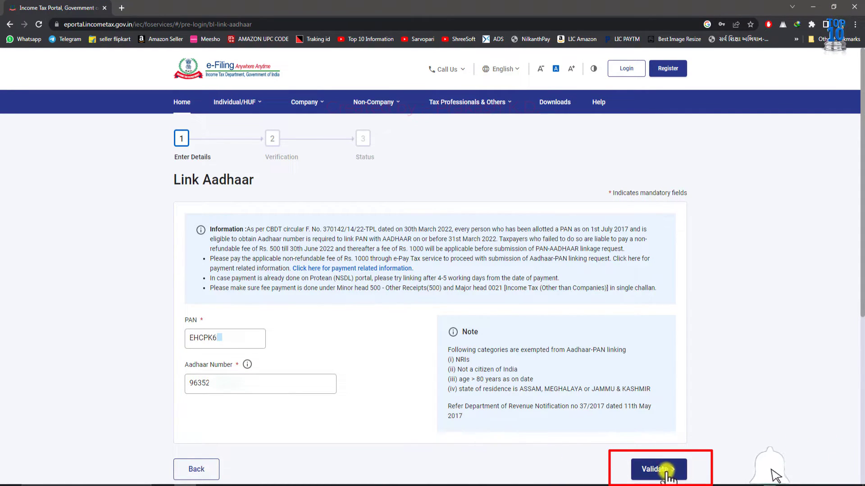
scroll(675, 464, down, 2)
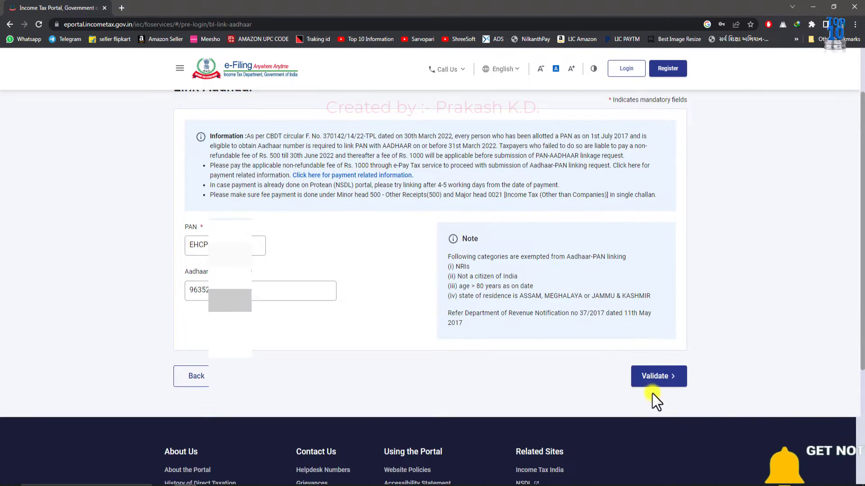
Step: Validate the details, then choose Continue To Pay Through E-Pay Tax on the no-payment notice
click(656, 378)
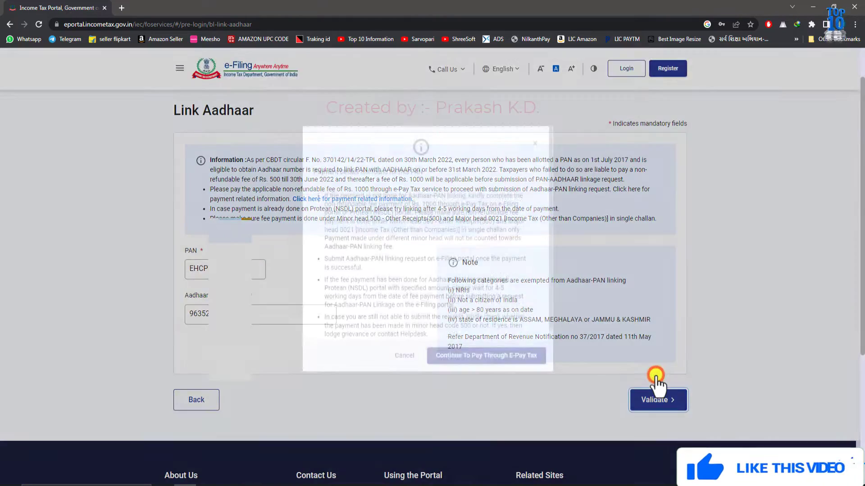
scroll(460, 342, down, 1)
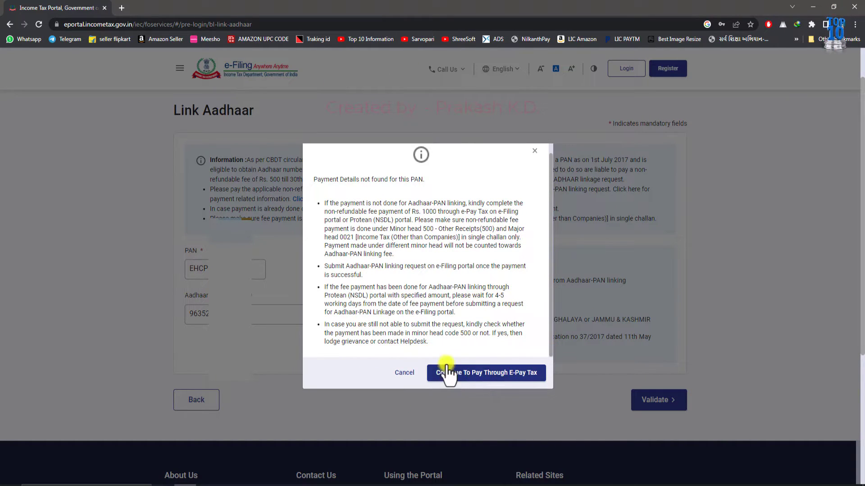
click(483, 373)
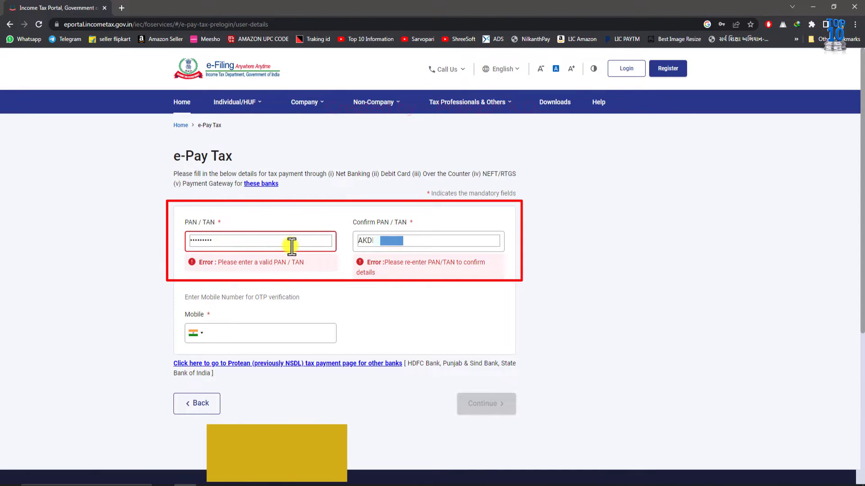
Step: Replace the prefilled PAN/TAN, fill Confirm PAN/TAN and the 10-digit mobile number, then continue
drag(290, 245, 193, 246)
key(BackSpace)
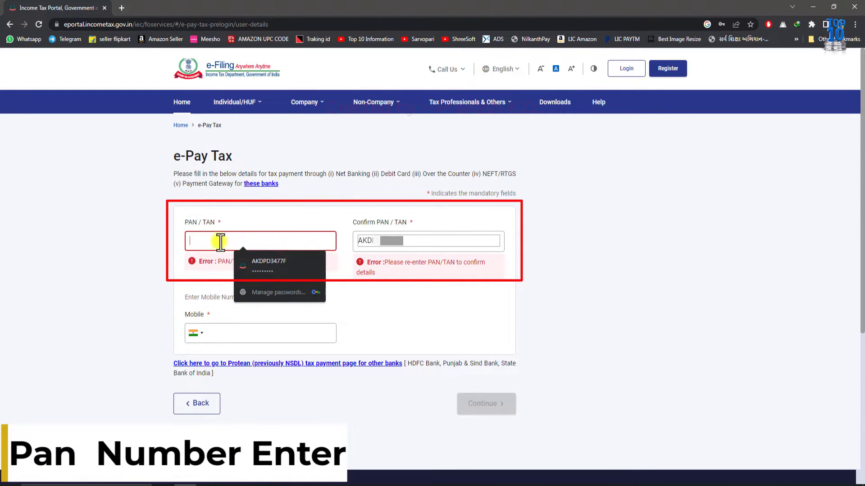
key(BackSpace)
click(298, 240)
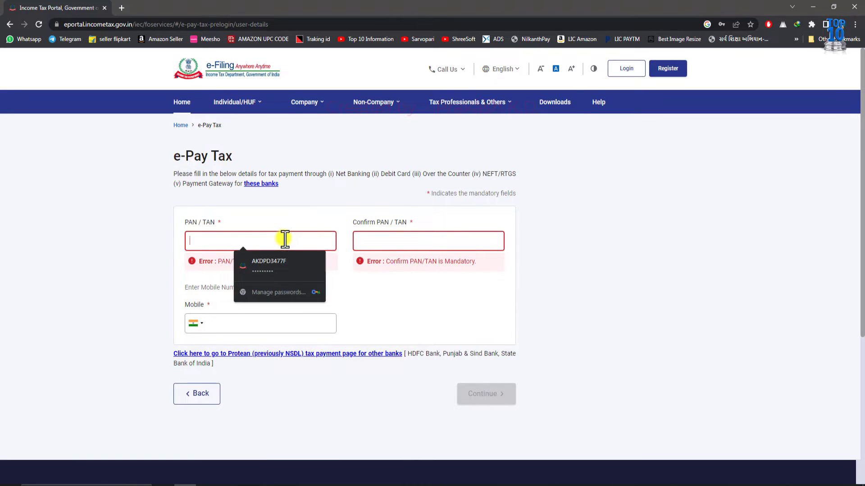
text(ABCD)
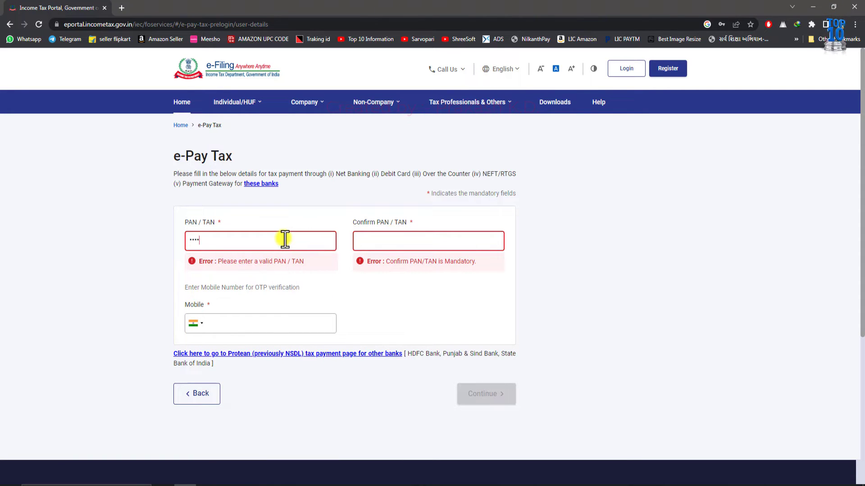
text(E1)
text(234)
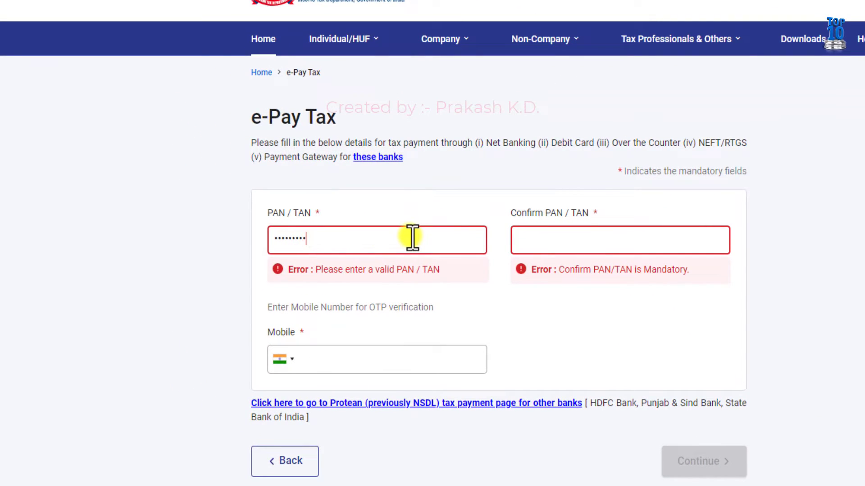
text(F)
key(Tab)
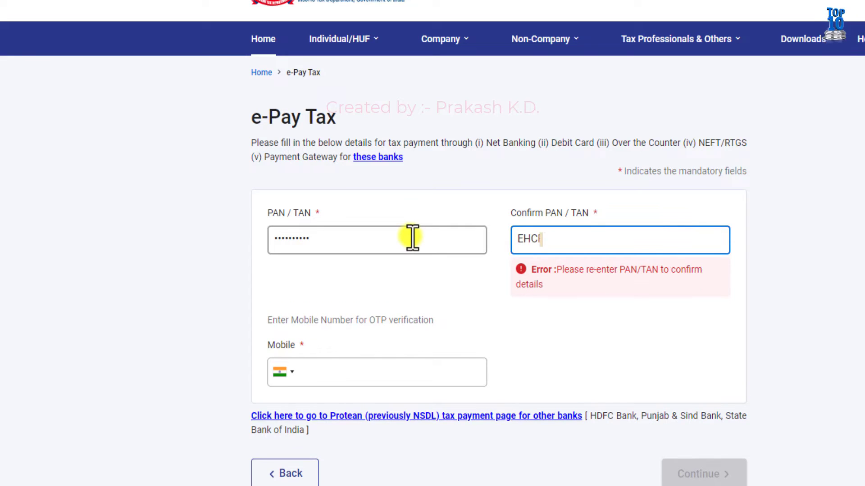
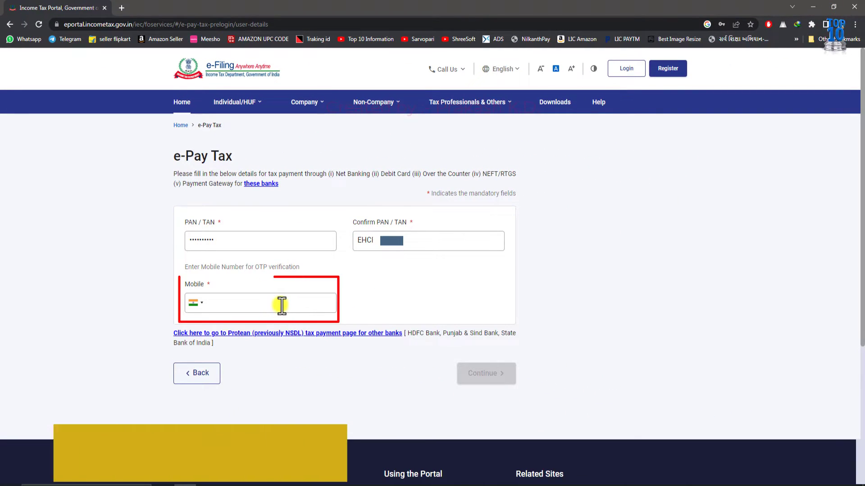
click(187, 285)
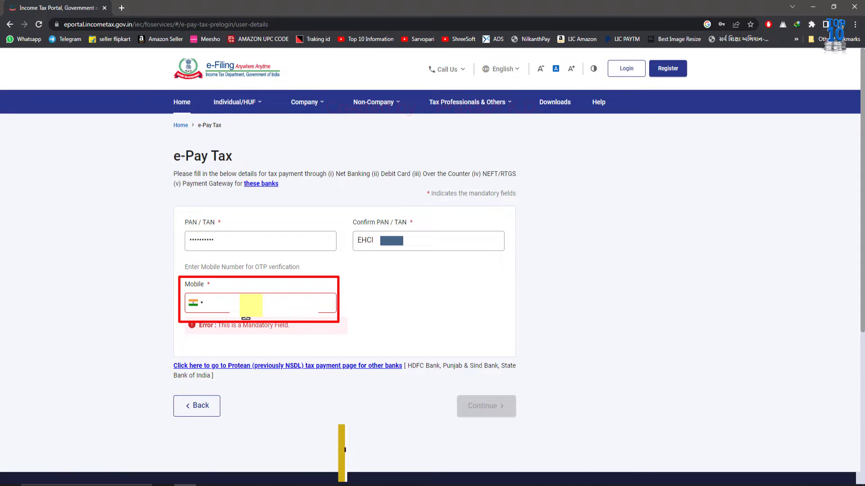
text(99791)
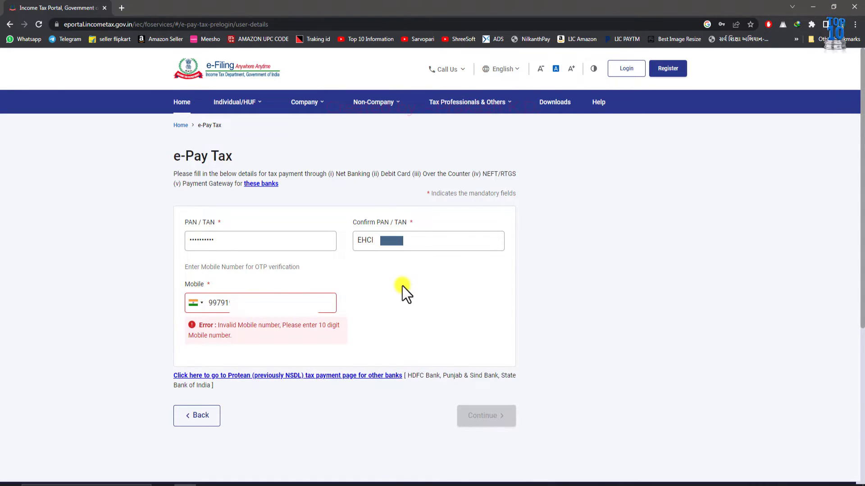
text(234)
click(471, 415)
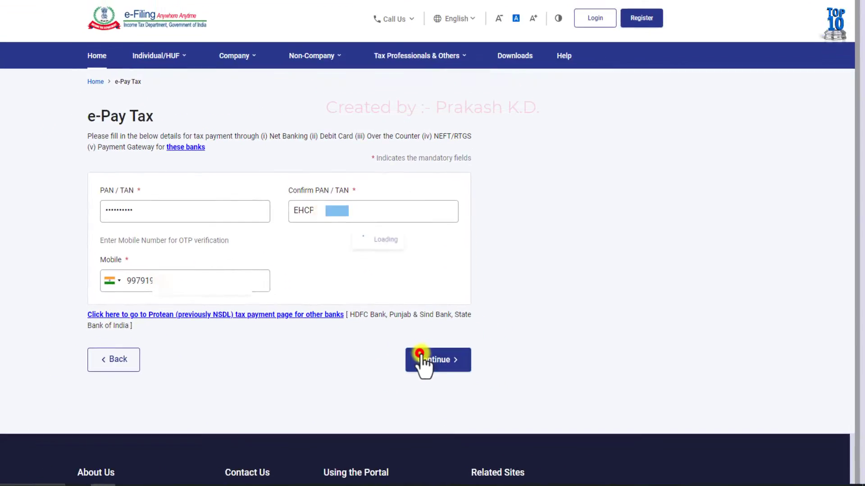
Step: Verify the six-digit mobile OTP, decline Chrome's password prompt, and continue to payment categories
click(364, 224)
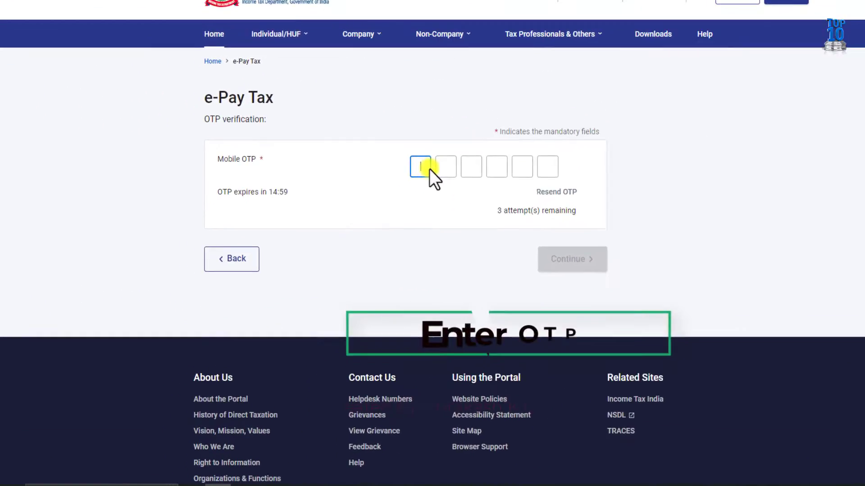
text(·)
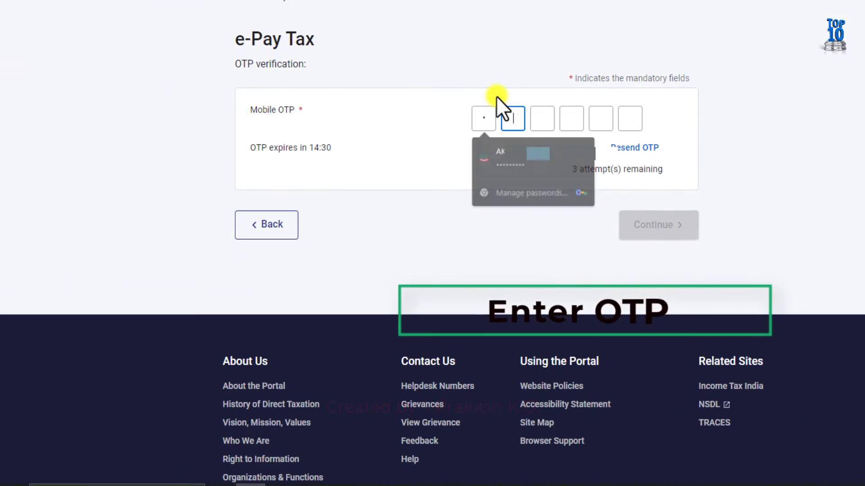
text(·····)
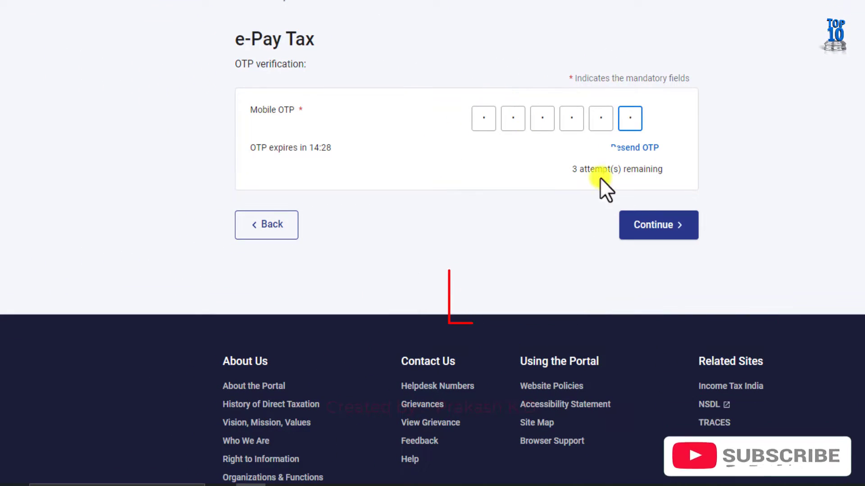
click(653, 225)
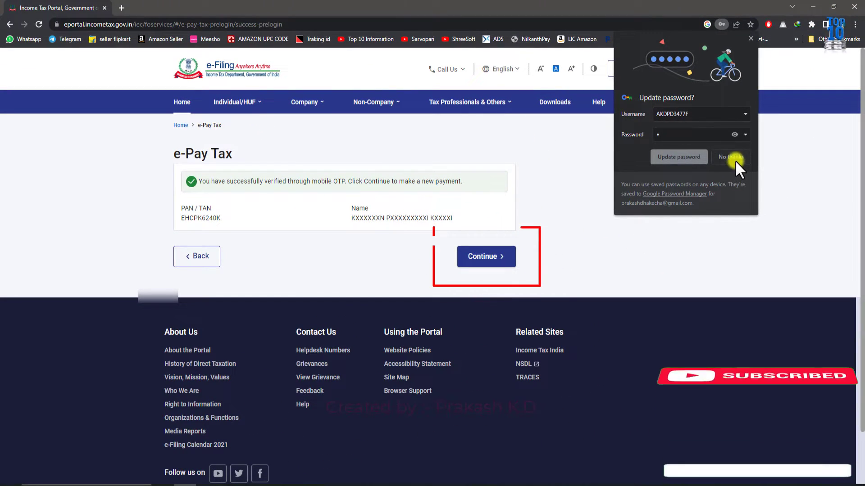
click(734, 161)
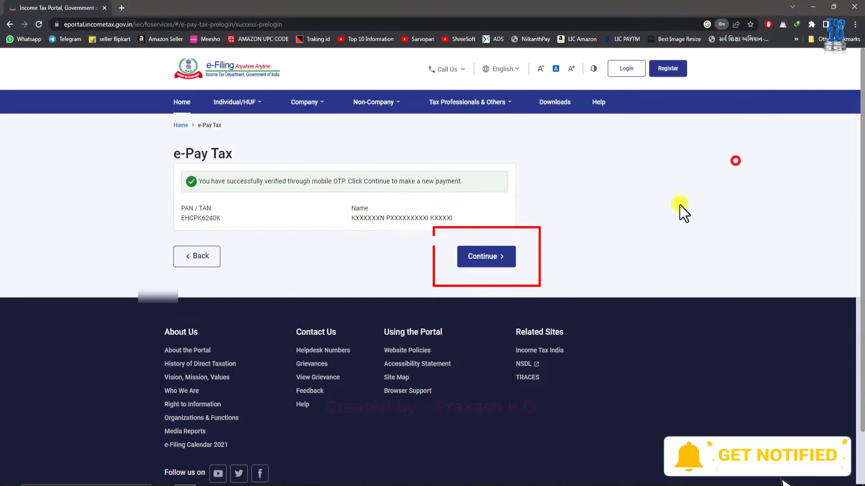
click(482, 259)
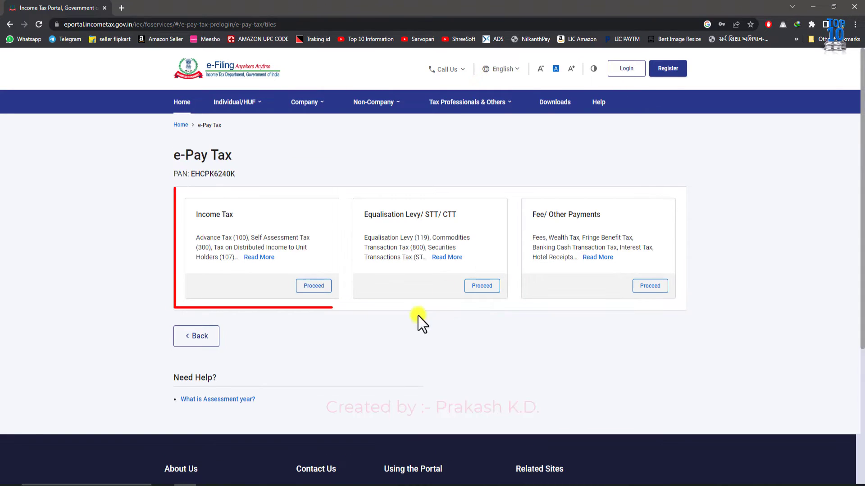
click(181, 199)
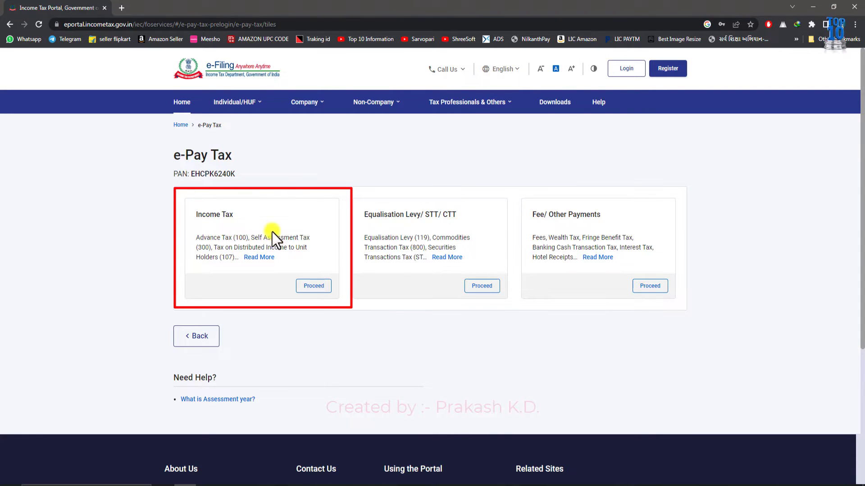
Step: Start an Income Tax payment for AY 2023-24 as Other Receipts (500) and continue
click(308, 286)
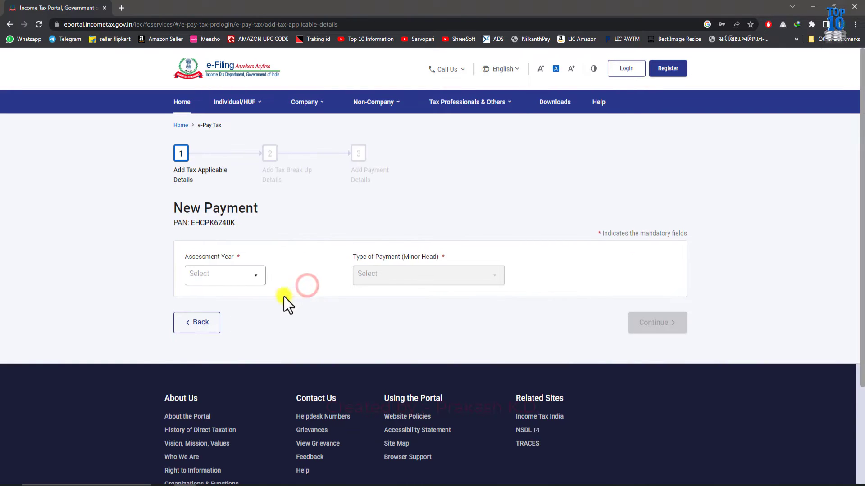
click(234, 276)
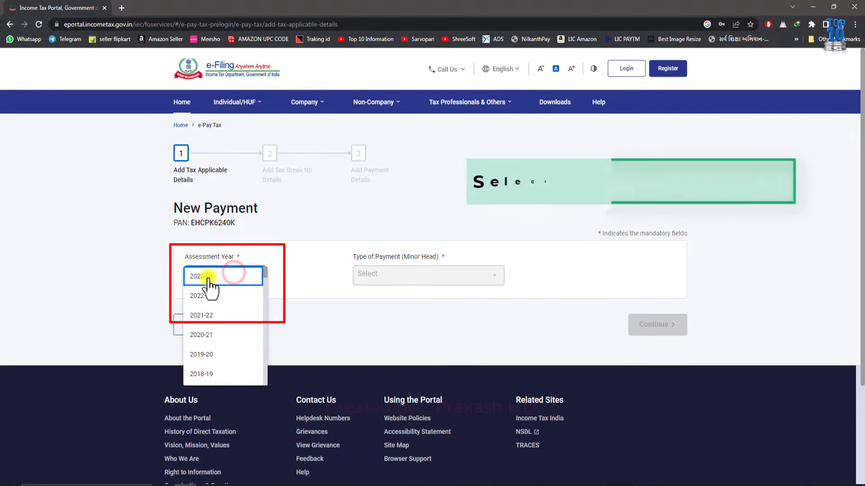
click(199, 276)
click(365, 275)
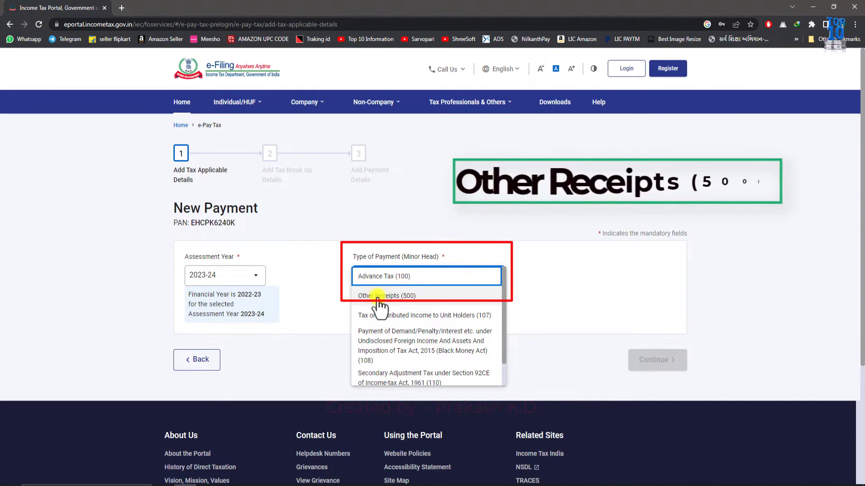
click(379, 297)
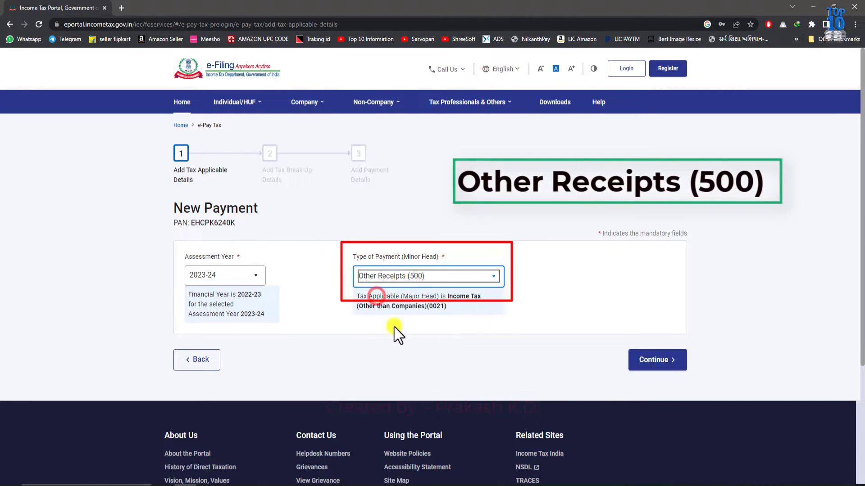
click(637, 362)
scroll(497, 365, down, 3)
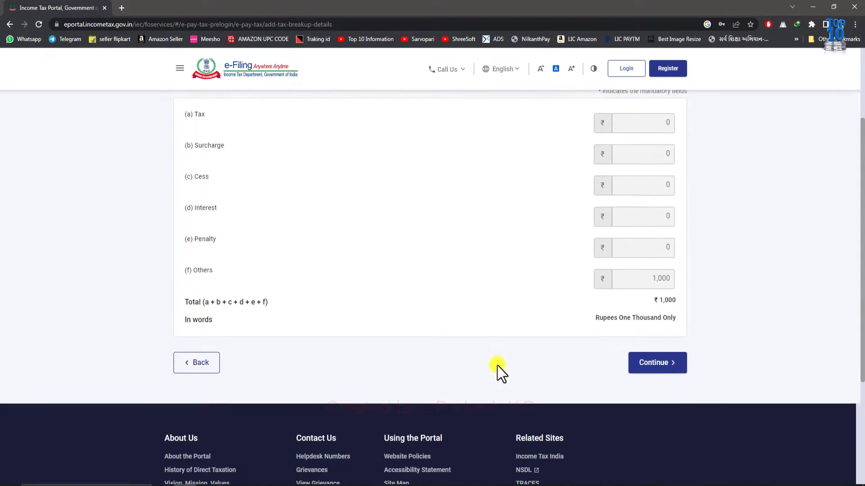
scroll(497, 366, down, 2)
scroll(505, 285, up, 2)
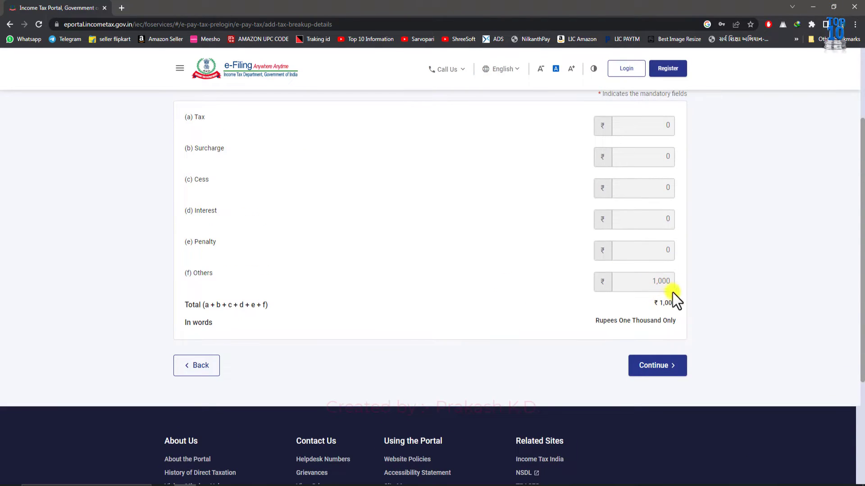
scroll(680, 306, up, 3)
scroll(278, 225, down, 1)
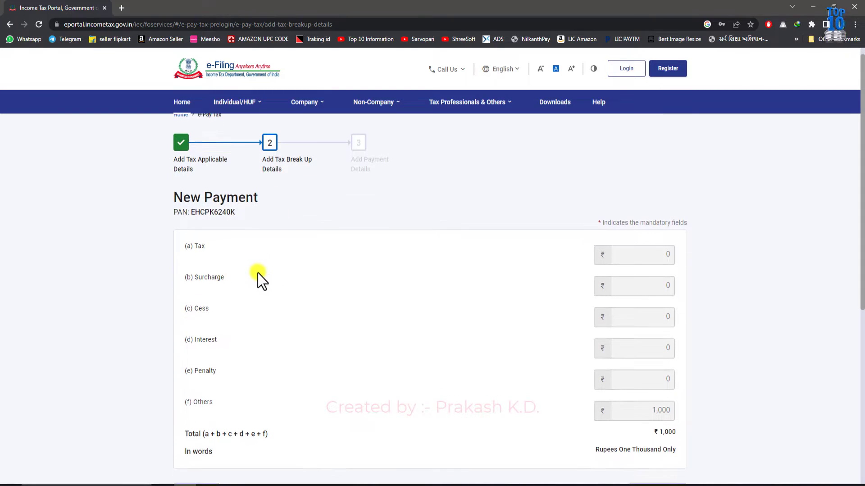
scroll(355, 269, down, 2)
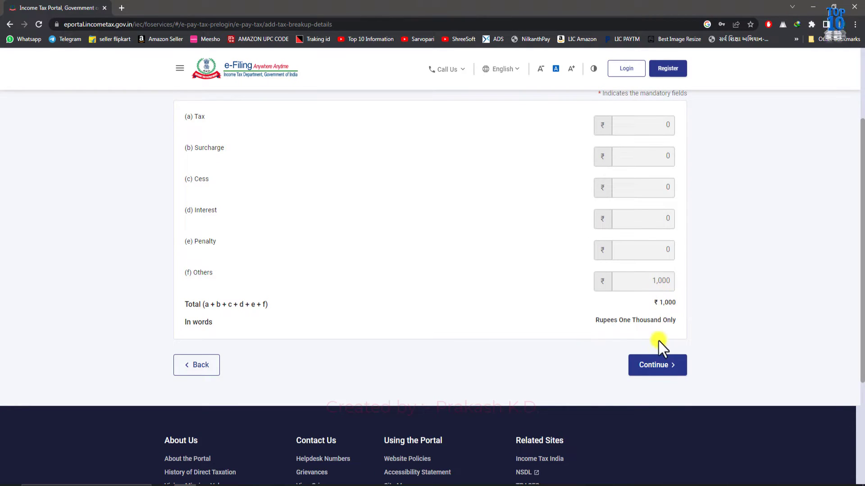
Step: Go to payment modes and review the Debit Card, Pay at Bank Counter and RTGS/NEFT options
click(658, 364)
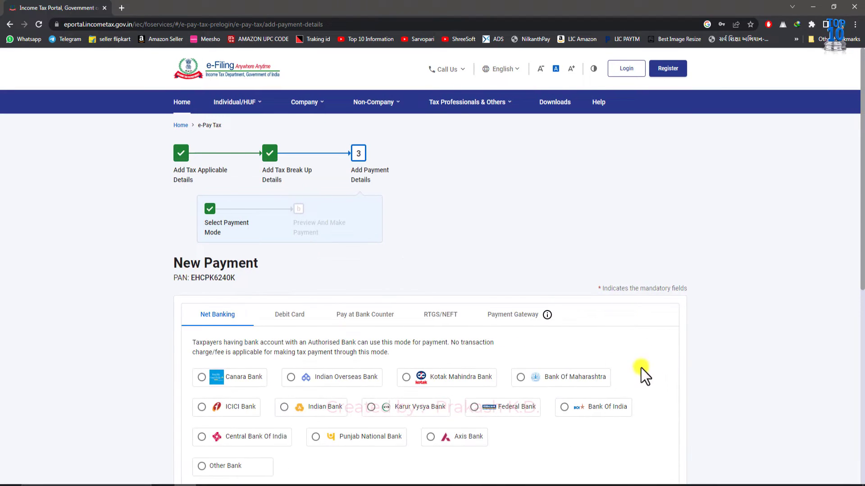
scroll(495, 342, down, 2)
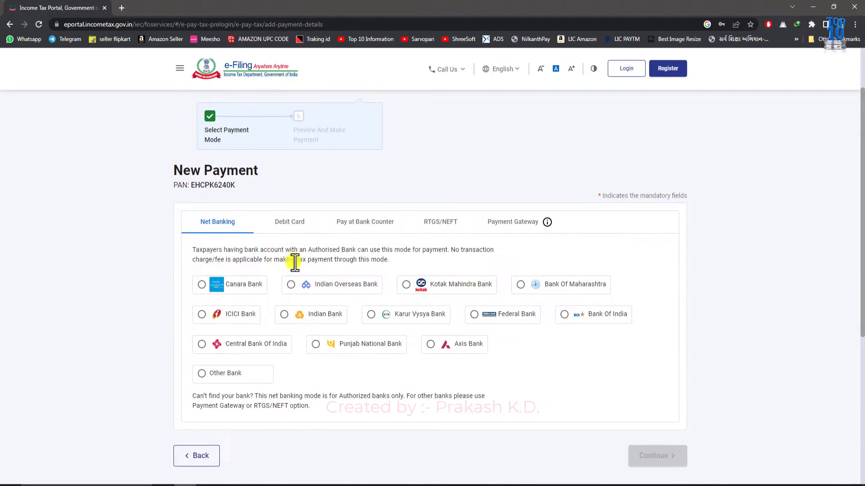
scroll(299, 261, up, 2)
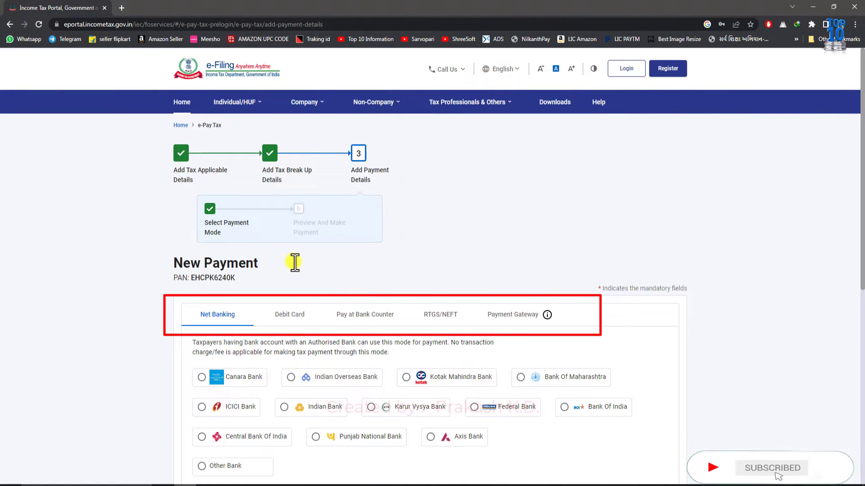
scroll(294, 262, down, 3)
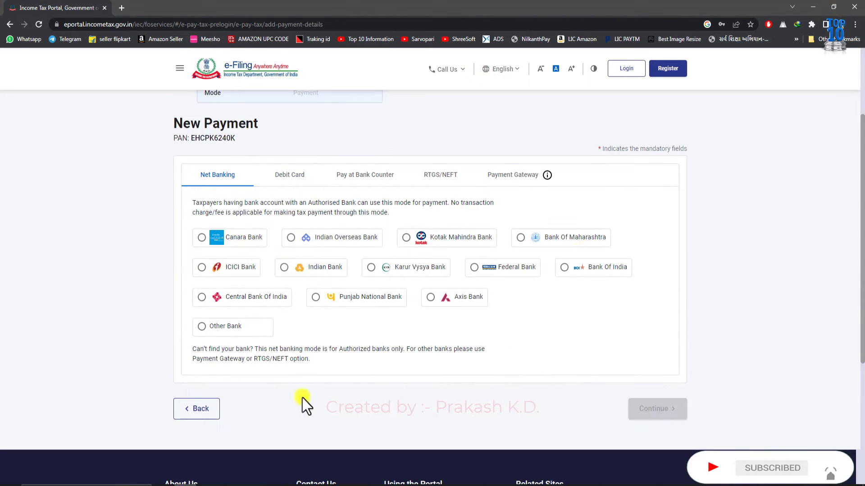
click(288, 176)
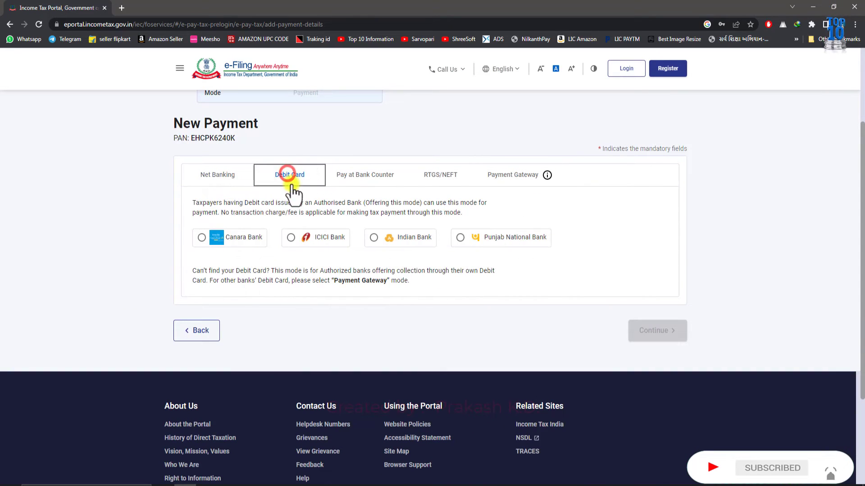
click(370, 174)
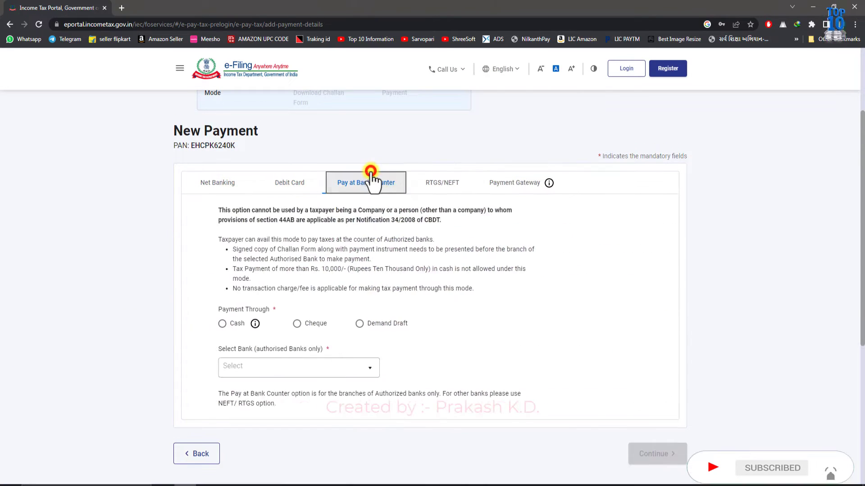
click(431, 196)
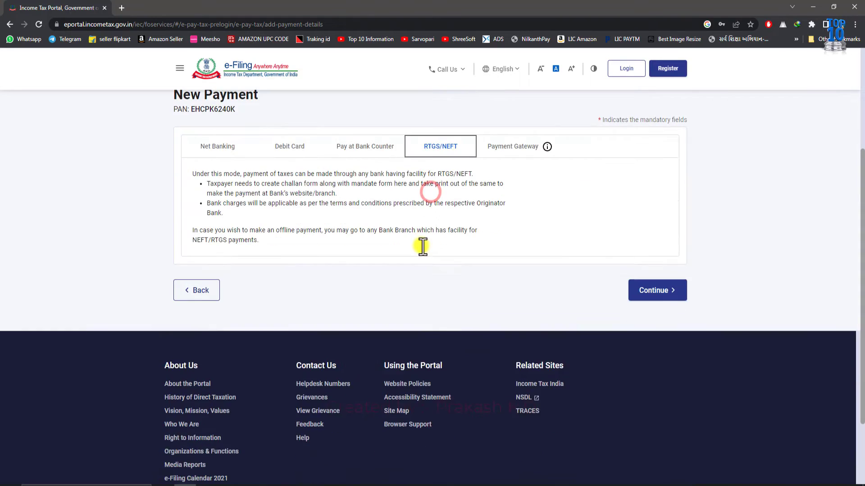
Step: Select Payment Gateway with Canara Bank and continue to the preview
click(506, 183)
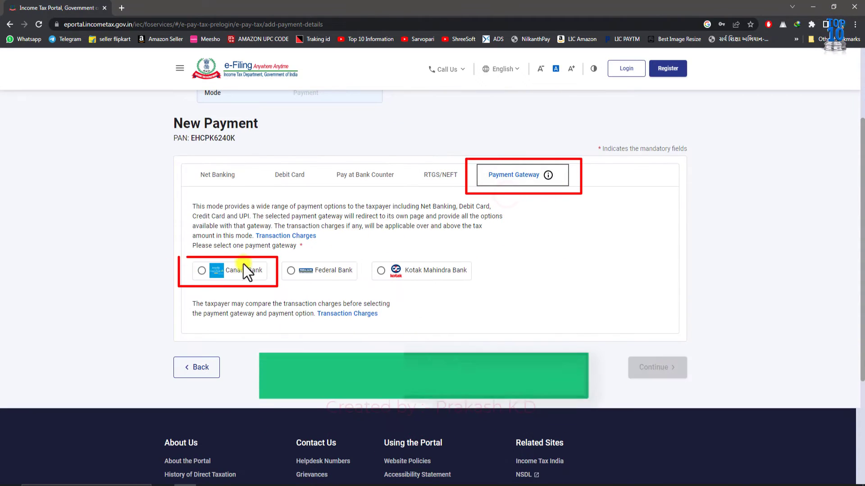
click(199, 272)
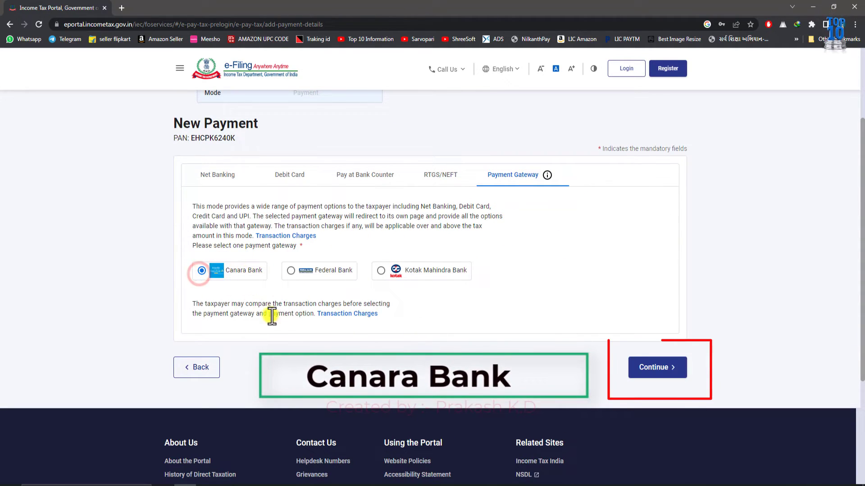
click(638, 367)
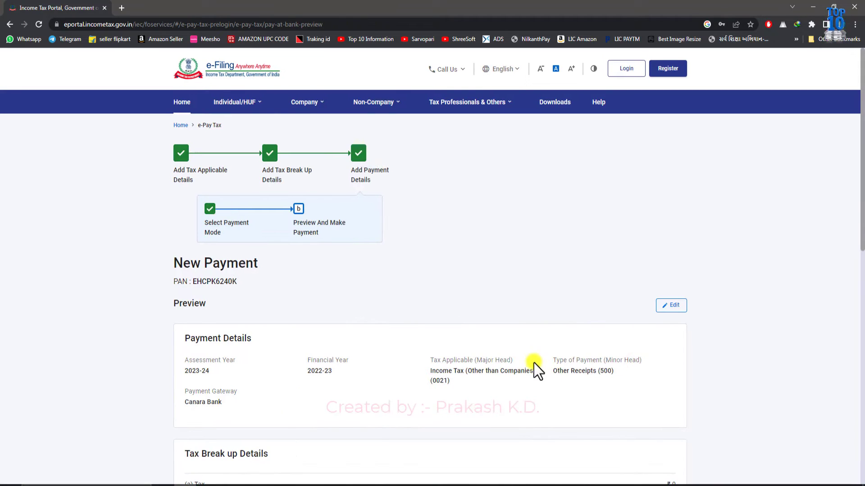
Step: Review the ₹1,000 Other Receipts preview via Canara Bank and choose Pay Now
scroll(530, 344, down, 3)
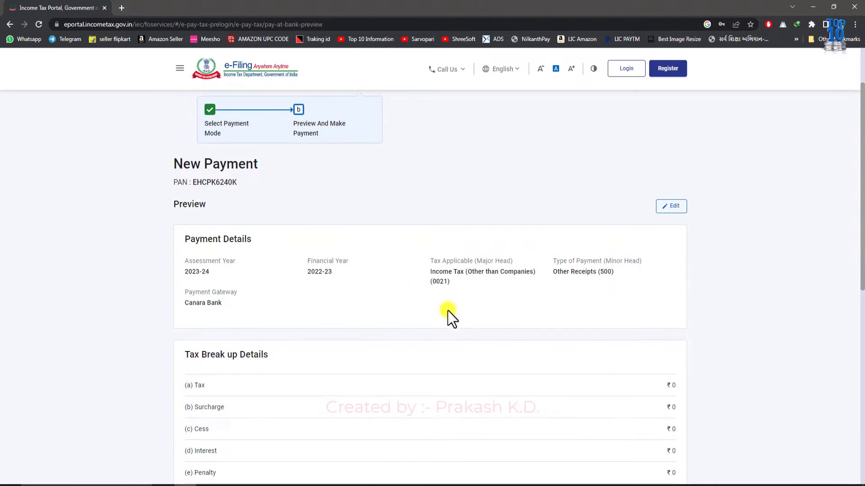
scroll(360, 279, down, 1)
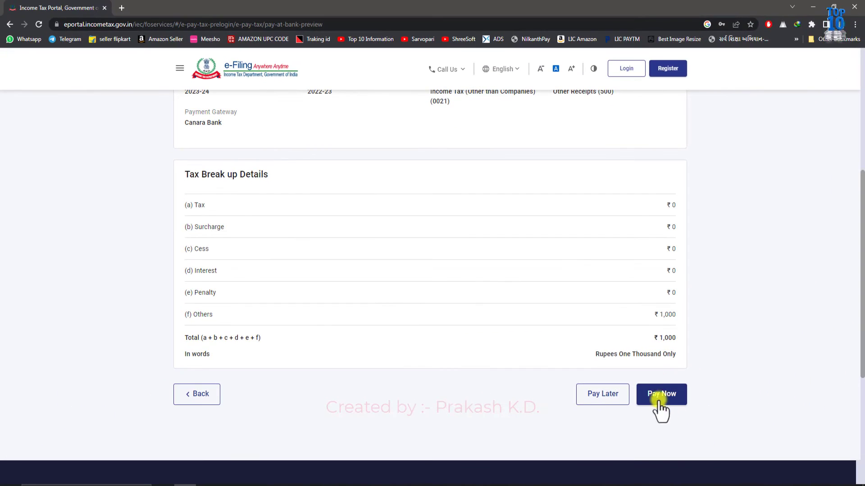
click(666, 395)
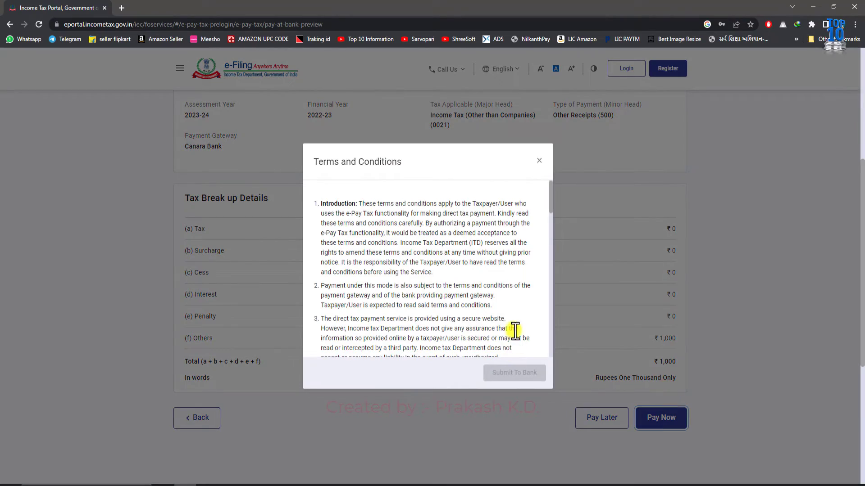
Step: Agree to the terms and conditions and submit the ₹1,000 payment to the bank
scroll(515, 331, down, 7)
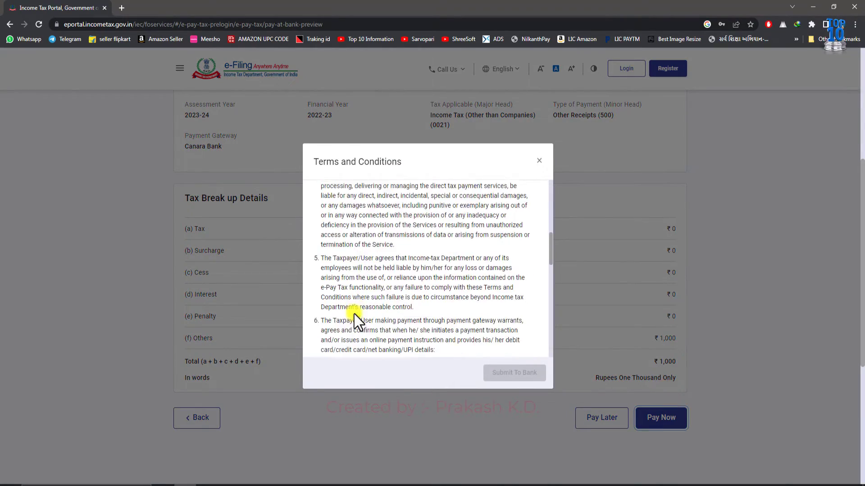
scroll(354, 314, down, 9)
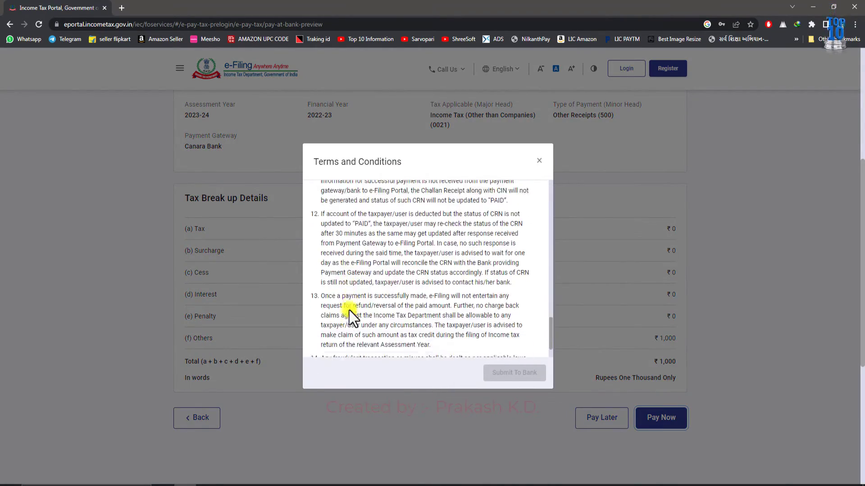
scroll(350, 310, down, 3)
click(324, 340)
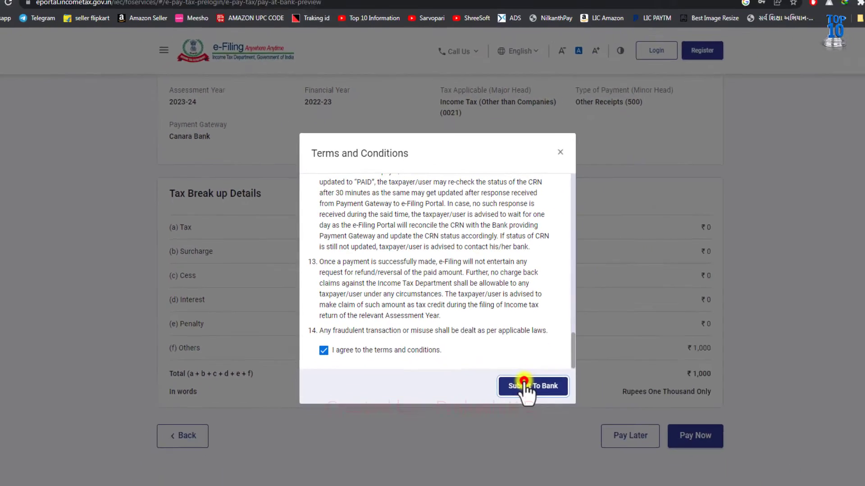
click(612, 447)
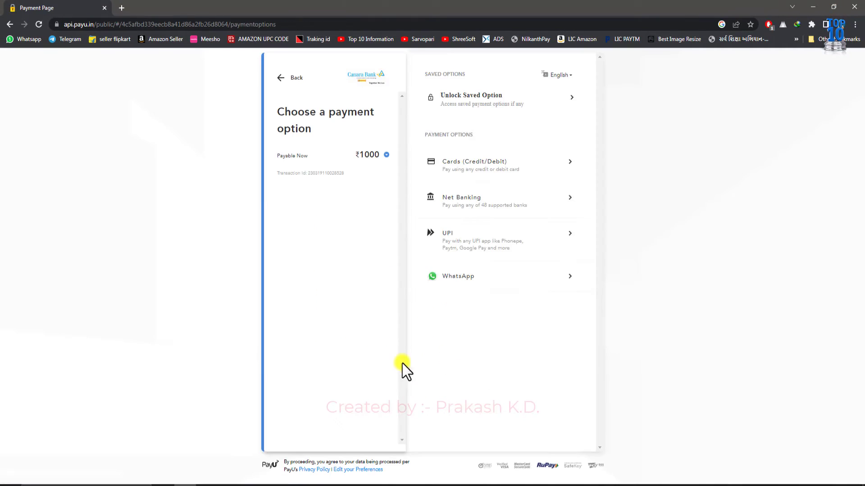
Step: Choose UPI payment with Paytm and enter the payer's UPI ID
click(460, 246)
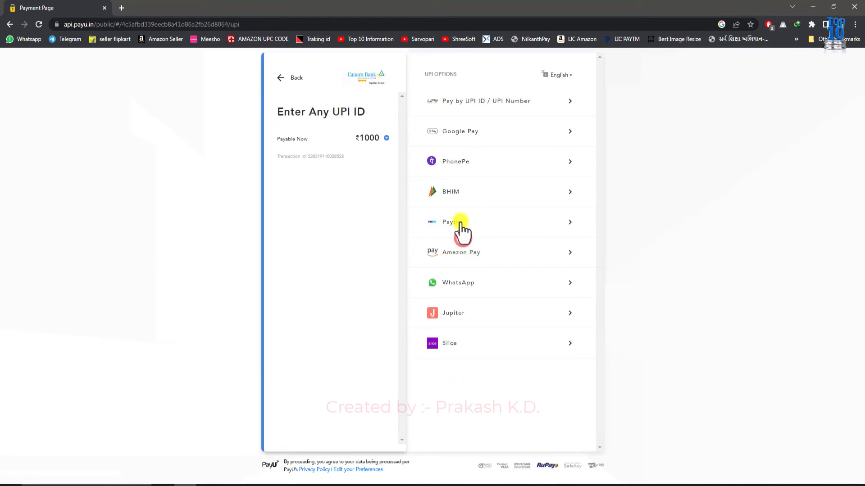
click(430, 225)
click(464, 244)
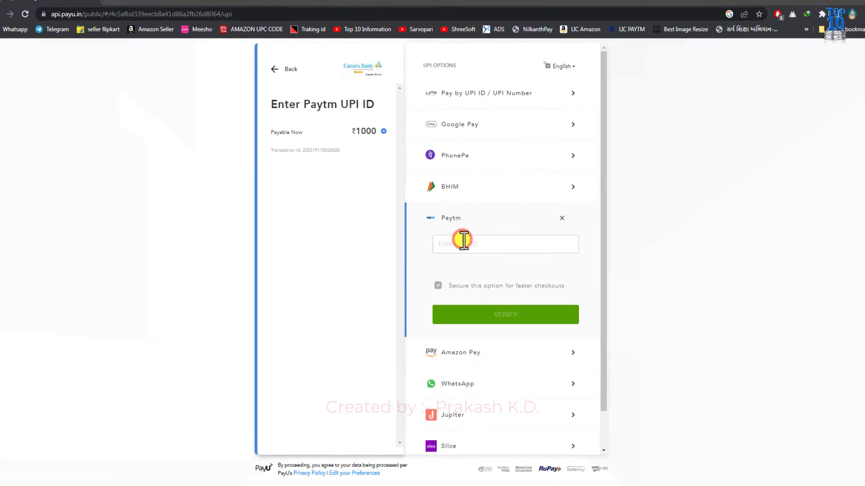
text(prakas)
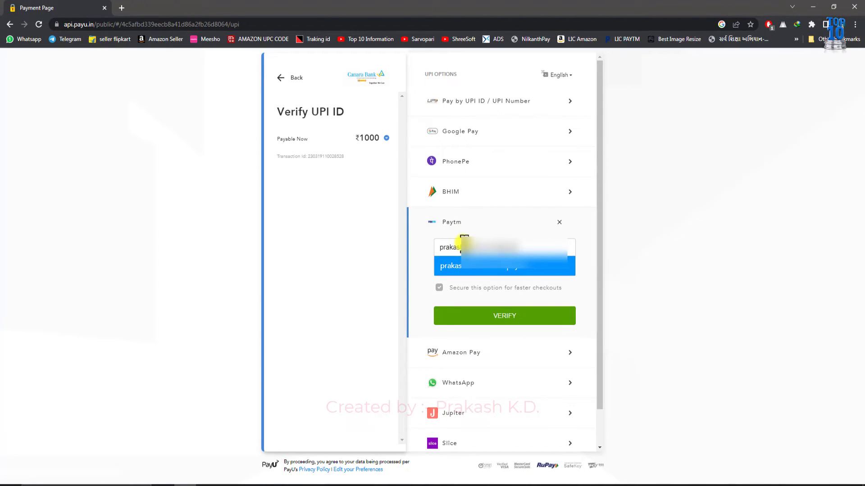
key(Return)
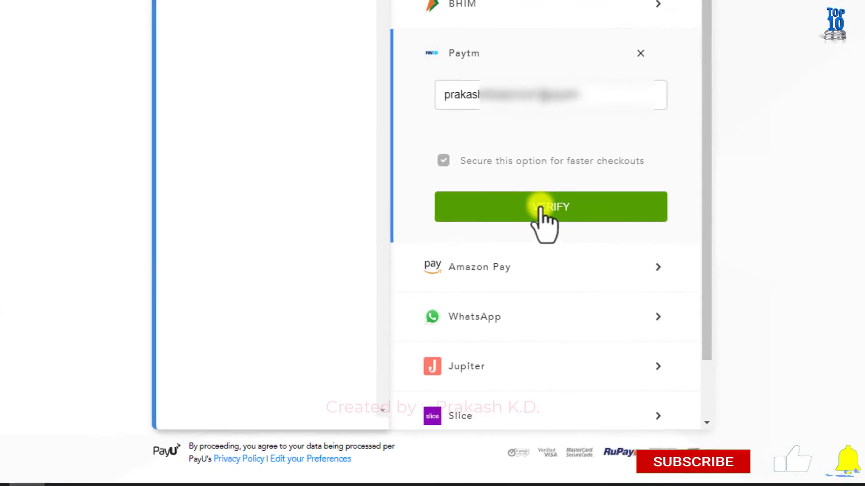
Step: Verify the UPI ID to complete the ₹1,000 payment, then download the challan receipt
click(552, 184)
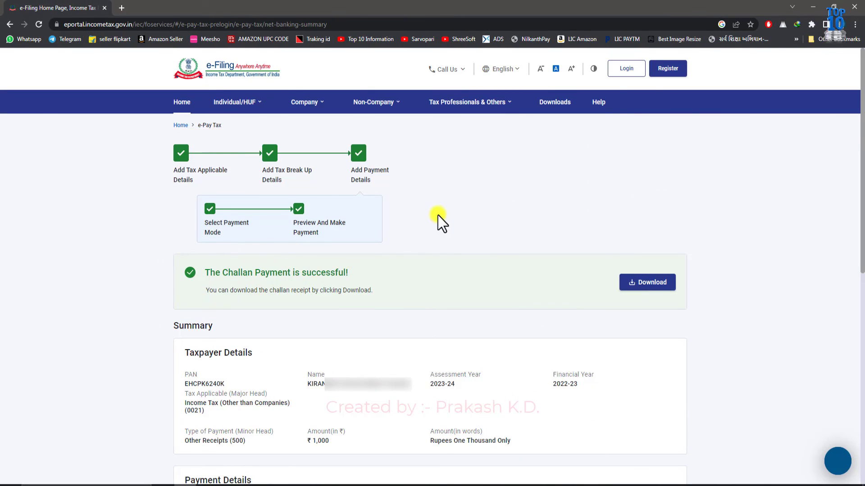
scroll(438, 216, down, 4)
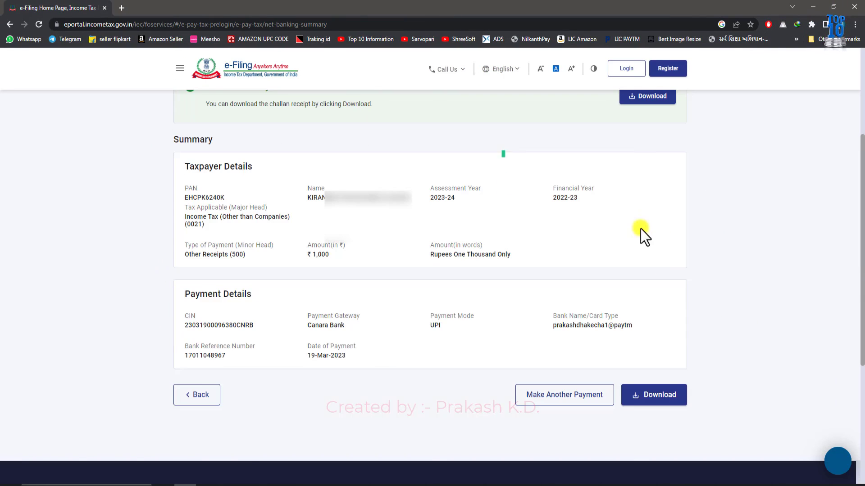
click(649, 395)
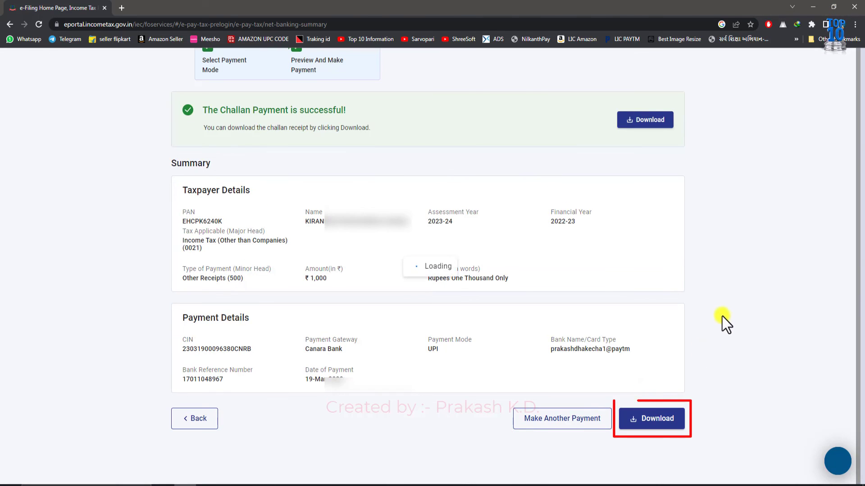